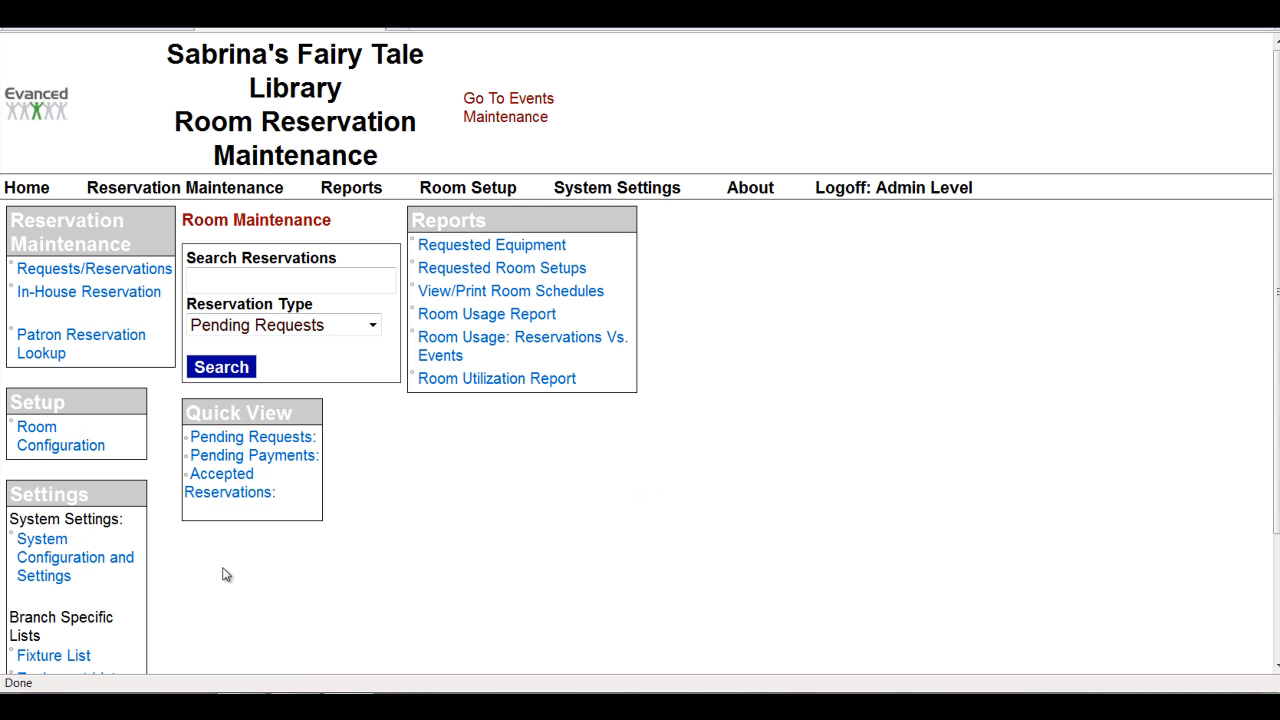
Look over the Room Maintenance home page and its navigation, view the pending room requests, and return home.
{"action": "scroll", "coordinate": [227, 574], "scroll_direction": "down", "scroll_amount": 3}
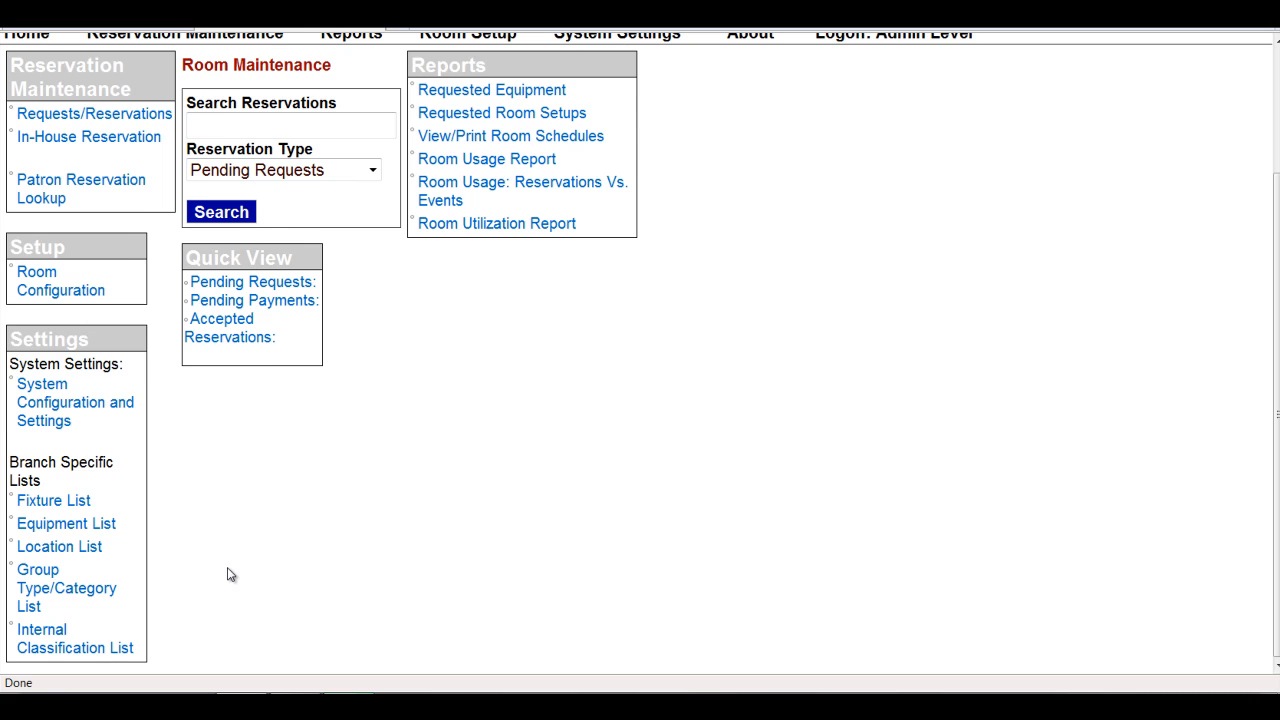
{"action": "scroll", "coordinate": [227, 574], "scroll_direction": "up", "scroll_amount": 3}
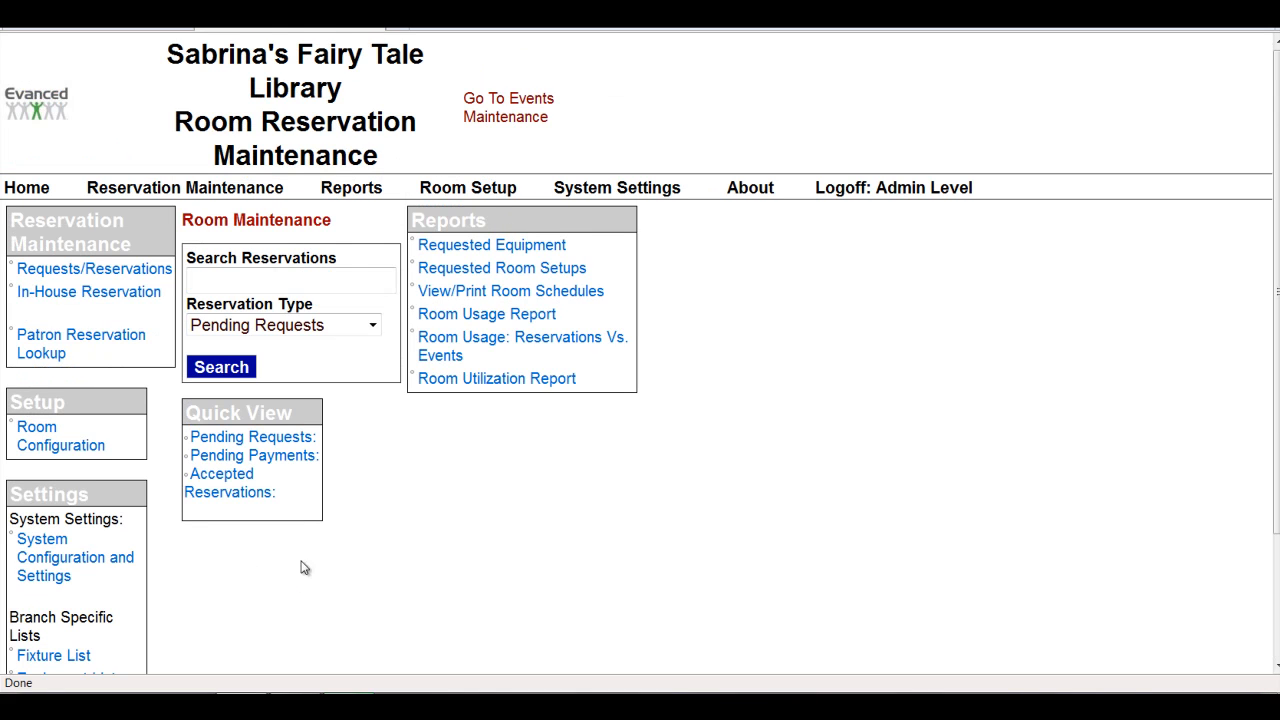
{"action": "mouse_move", "coordinate": [200, 190]}
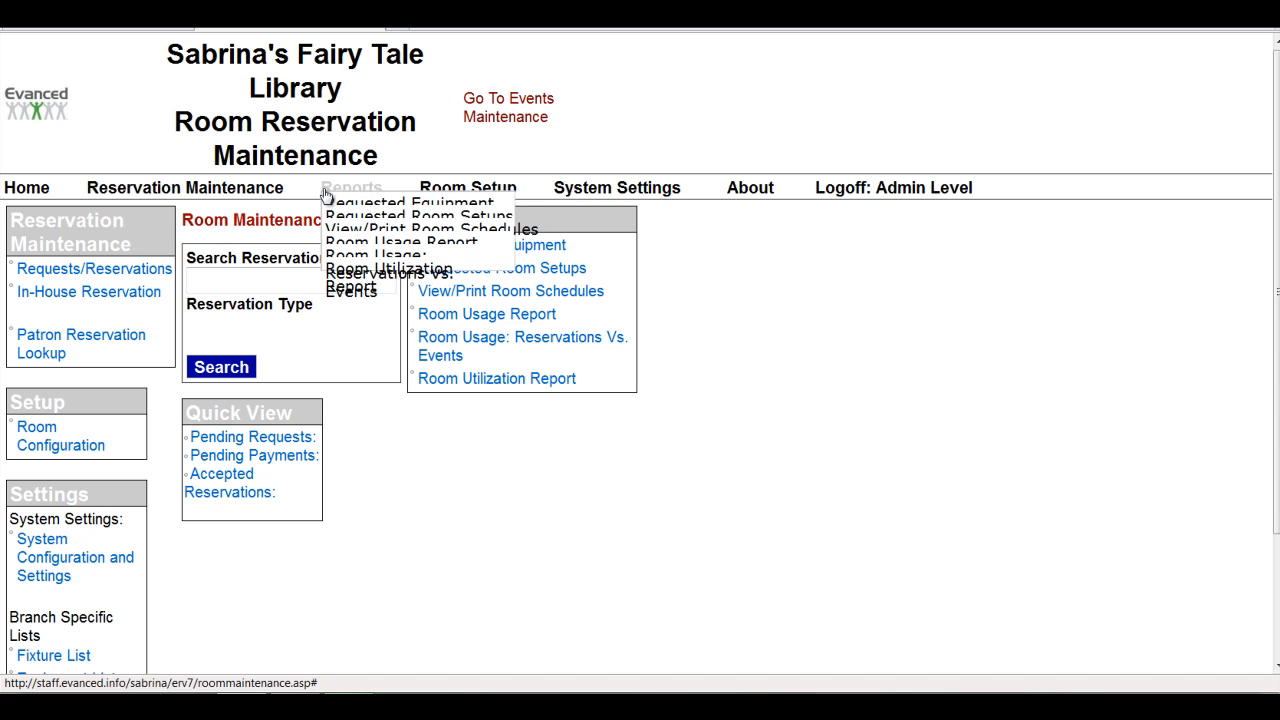
{"action": "mouse_move", "coordinate": [538, 198]}
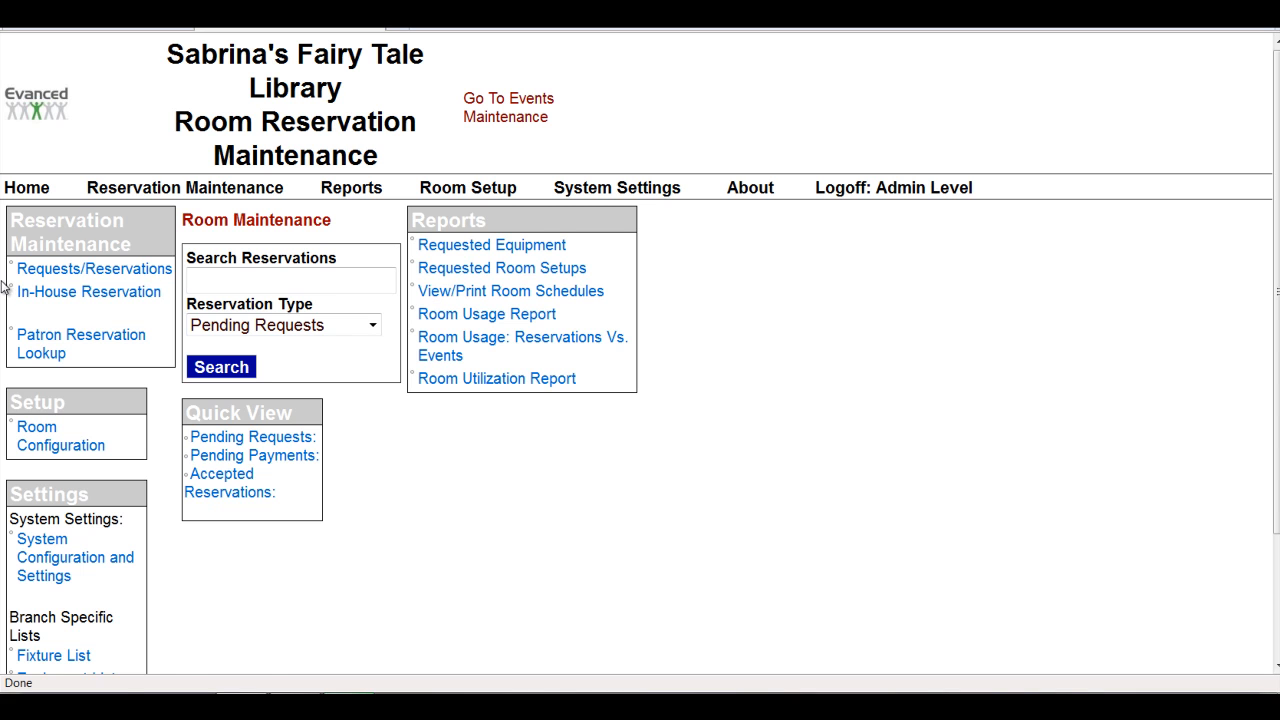
{"action": "left_click", "coordinate": [62, 269]}
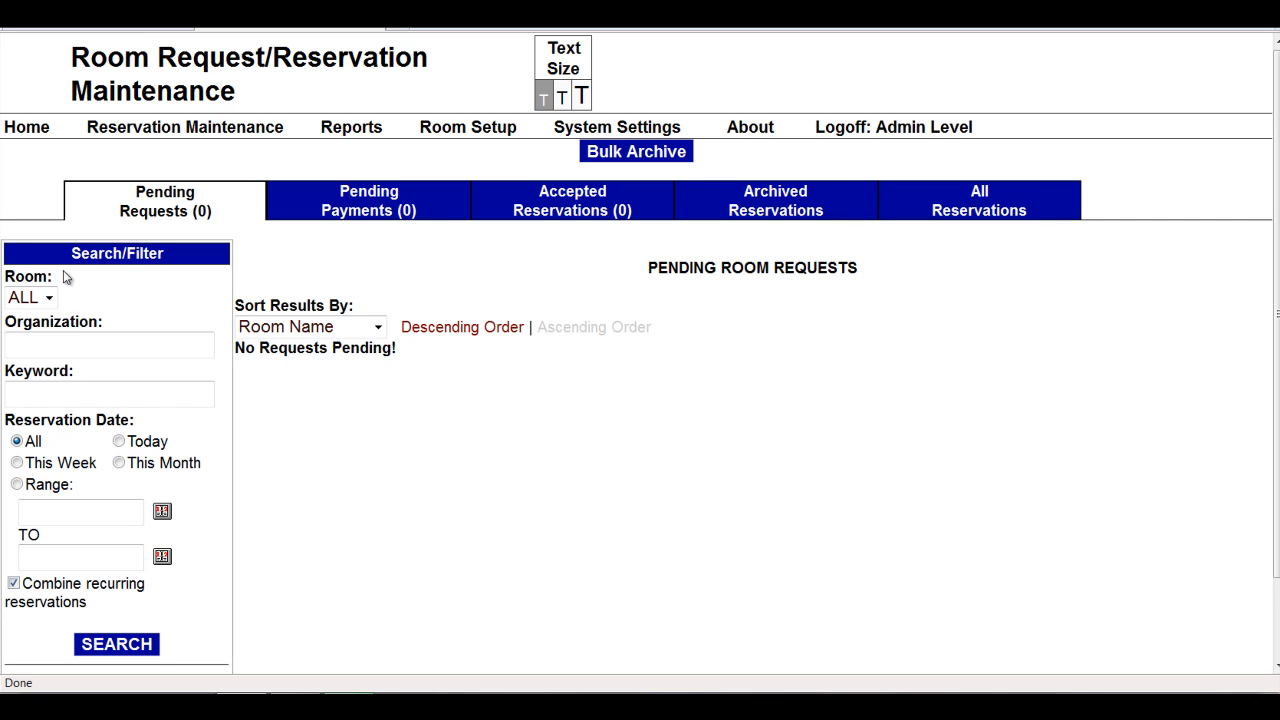
{"action": "left_click", "coordinate": [33, 141]}
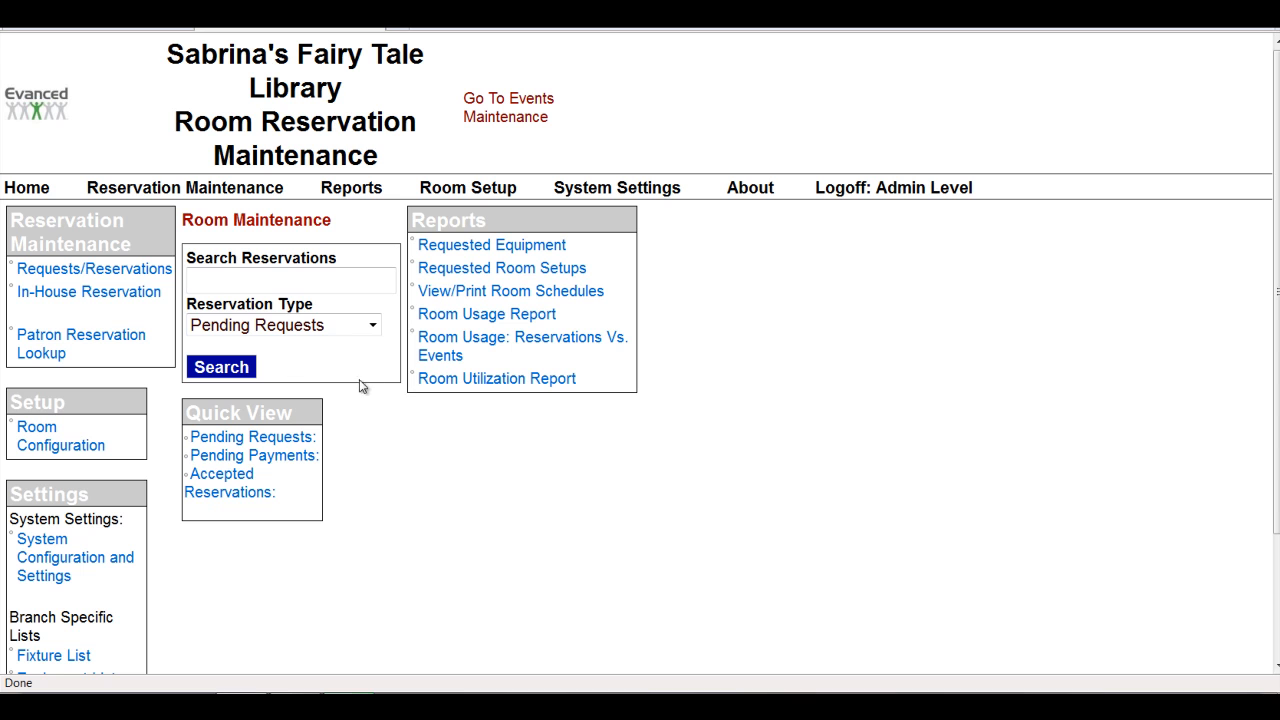
Open the About window, move it to the middle of the page and enlarge it to read the version and support details.
{"action": "left_click", "coordinate": [755, 200]}
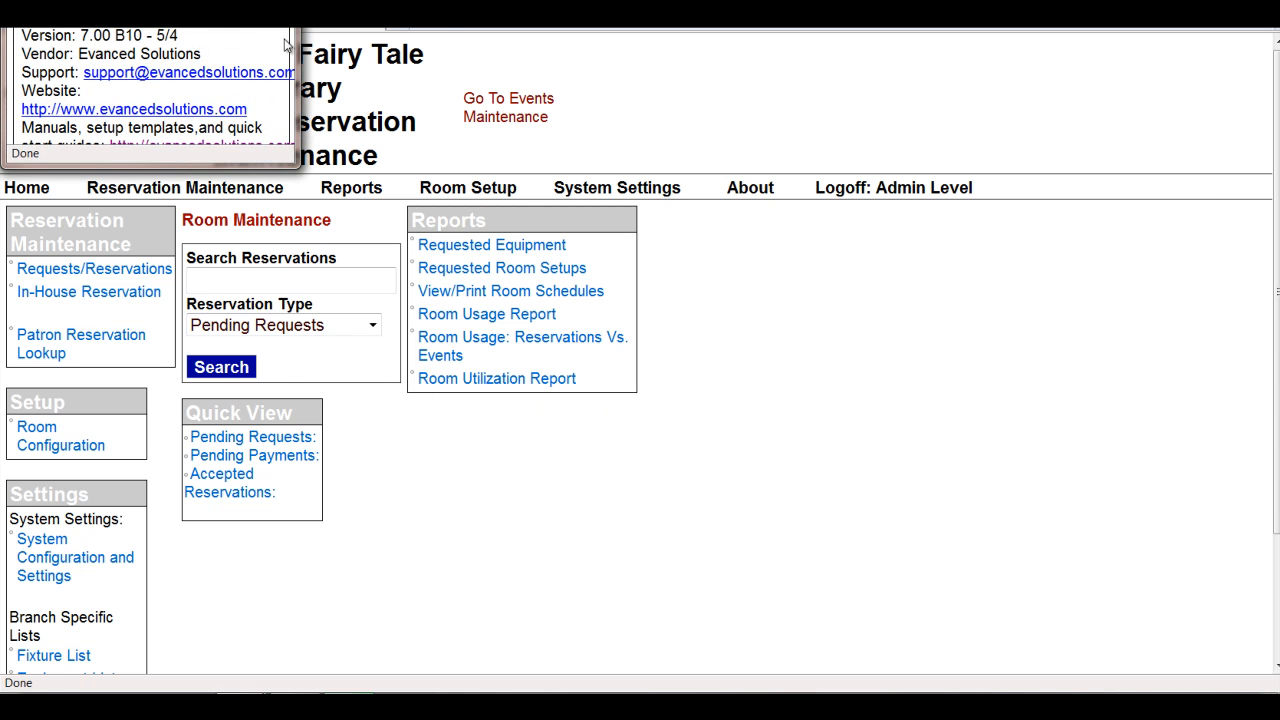
{"action": "left_click_drag", "start_coordinate": [152, 0], "coordinate": [464, 230]}
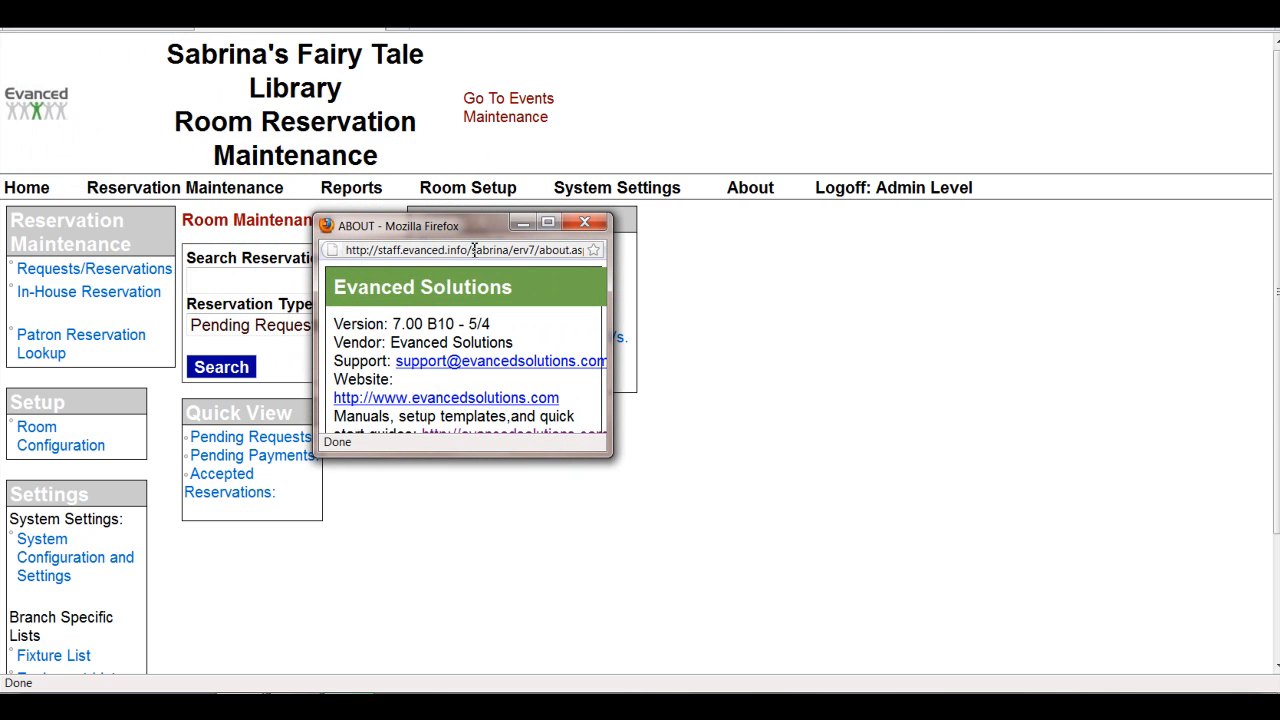
{"action": "left_click_drag", "start_coordinate": [611, 456], "coordinate": [738, 510]}
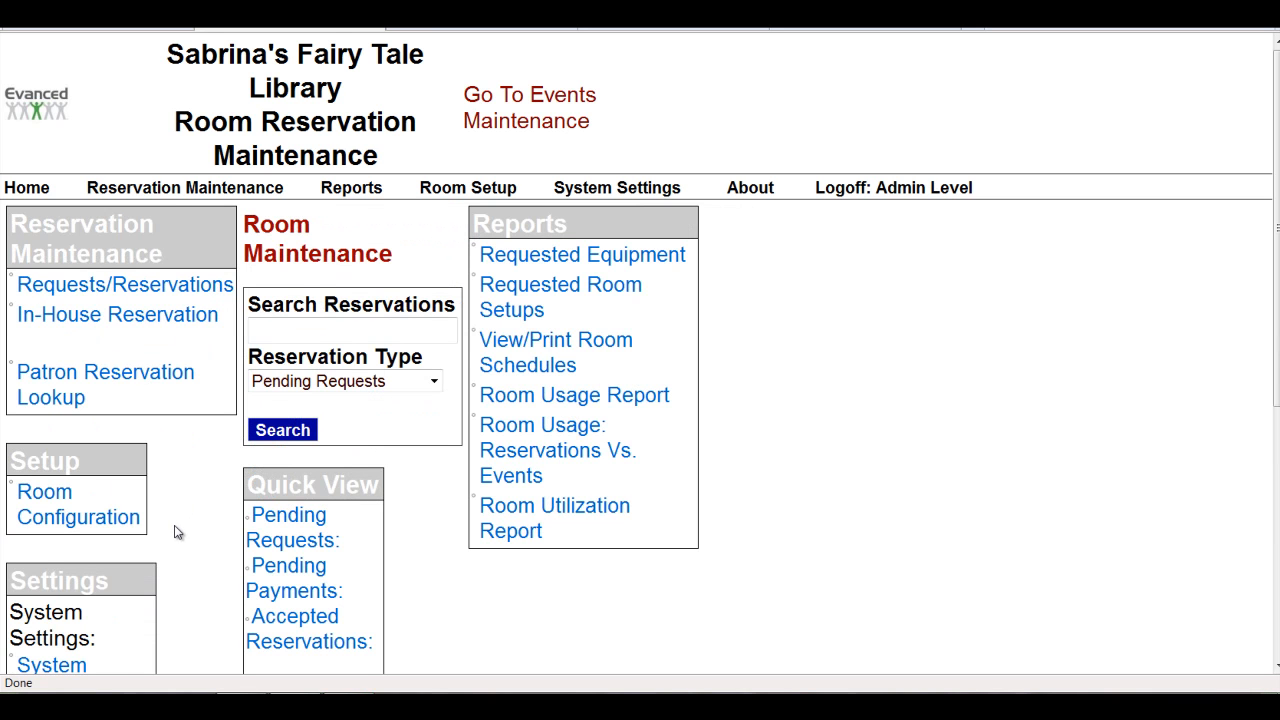
Open the Fixture List from the branch-specific lists in the settings.
{"action": "scroll", "coordinate": [191, 537], "scroll_direction": "down", "scroll_amount": 3}
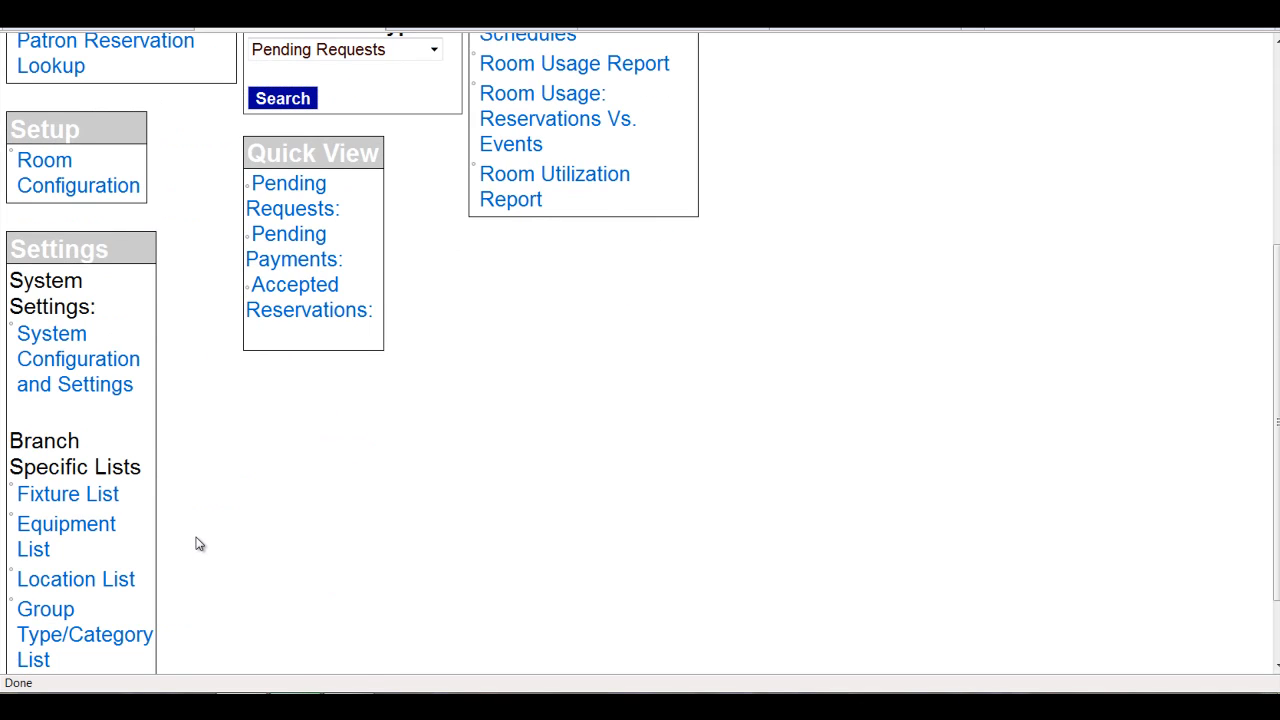
{"action": "left_click", "coordinate": [72, 496]}
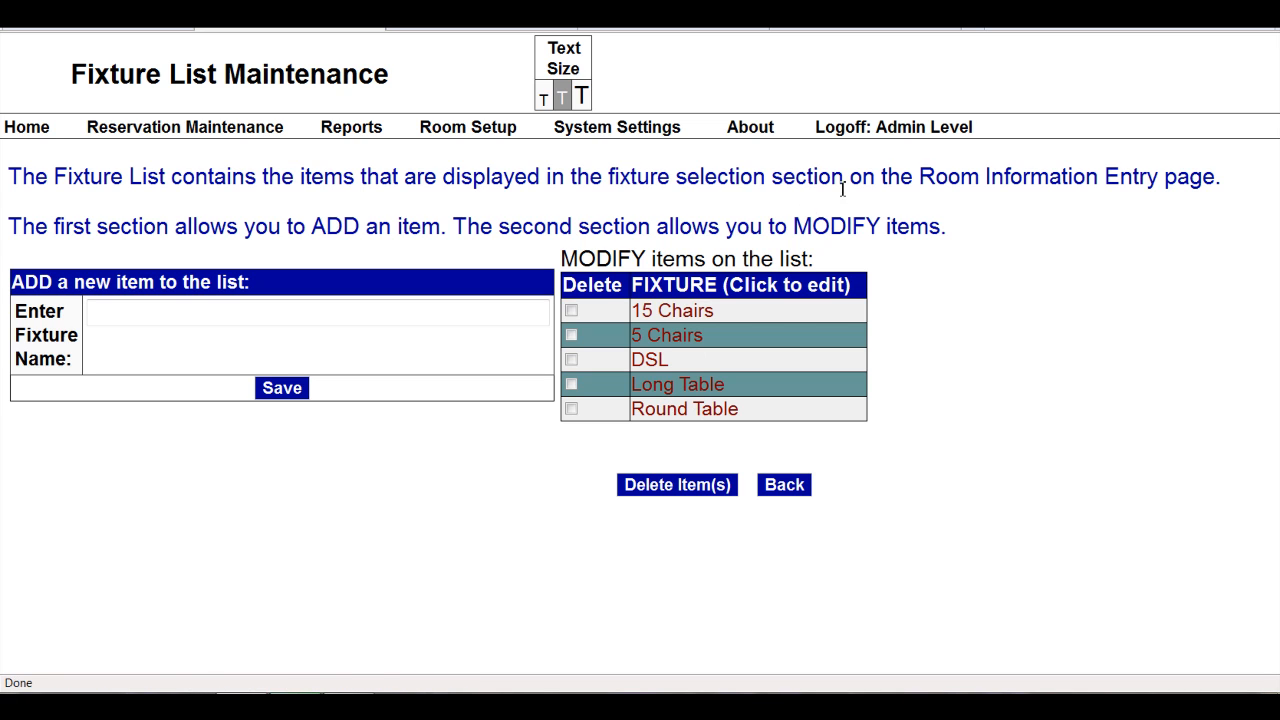
Examine the standard fixtures in the Community Room - A configuration and return to the Fixture List Maintenance page.
{"action": "left_click", "coordinate": [817, 30]}
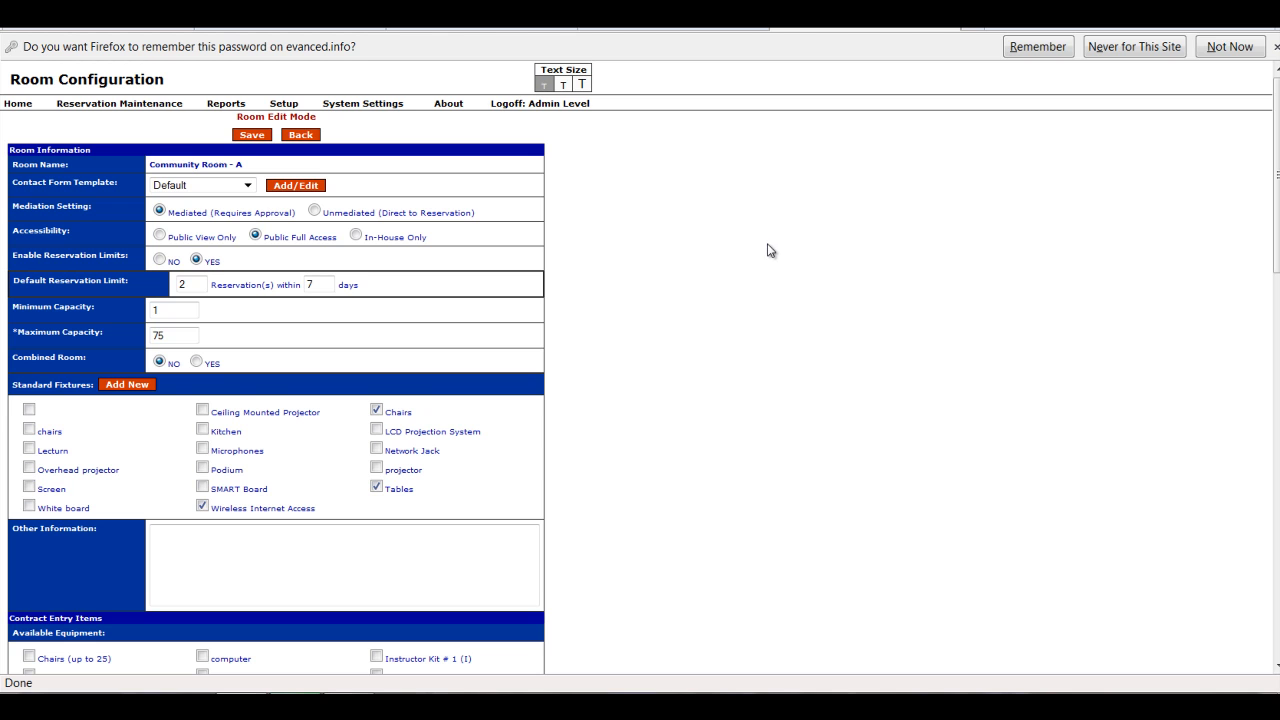
{"action": "scroll", "coordinate": [758, 348], "scroll_direction": "down", "scroll_amount": 2}
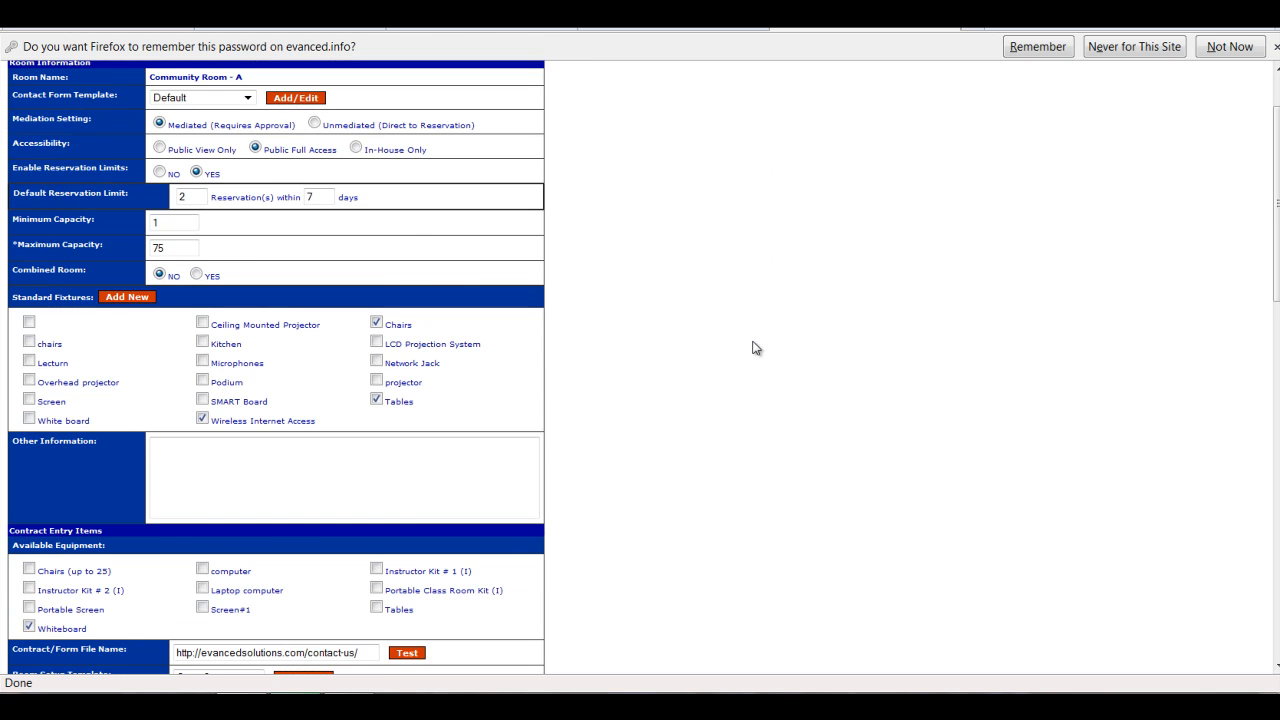
{"action": "scroll", "coordinate": [756, 347], "scroll_direction": "down", "scroll_amount": 2}
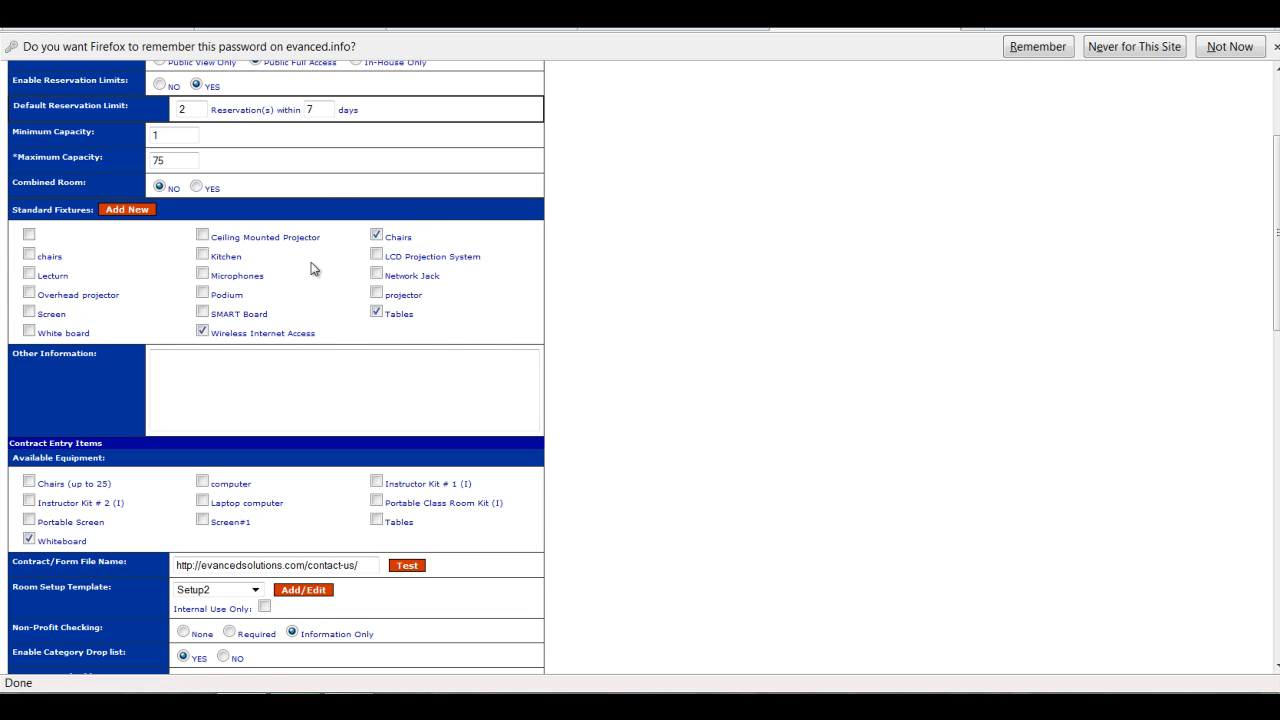
{"action": "scroll", "coordinate": [308, 335], "scroll_direction": "up", "scroll_amount": 3}
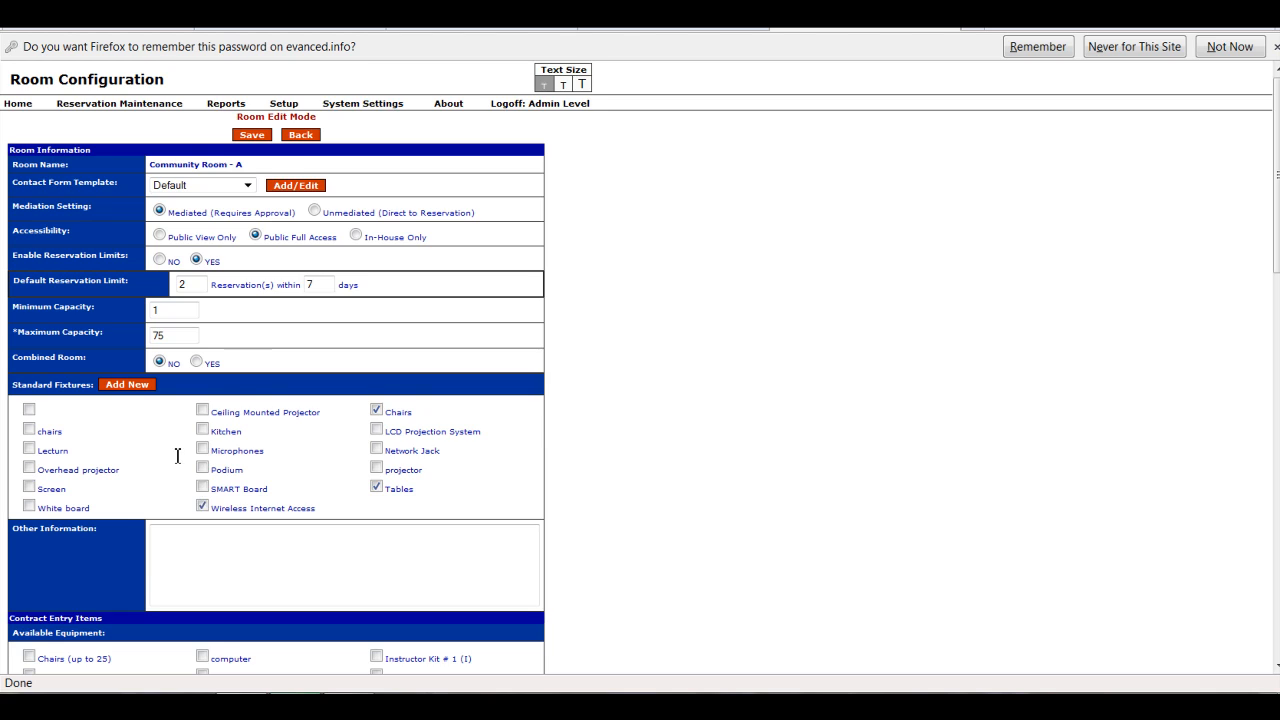
{"action": "scroll", "coordinate": [177, 452], "scroll_direction": "down", "scroll_amount": 3}
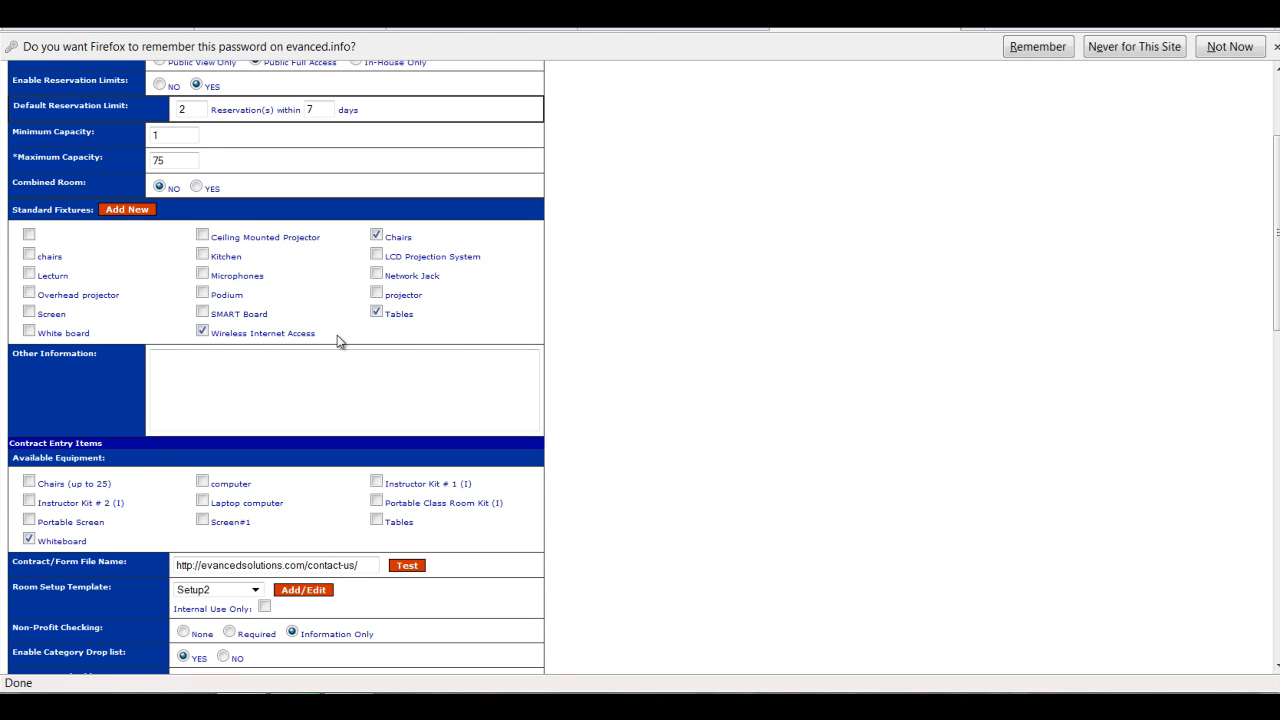
{"action": "left_click", "coordinate": [201, 331]}
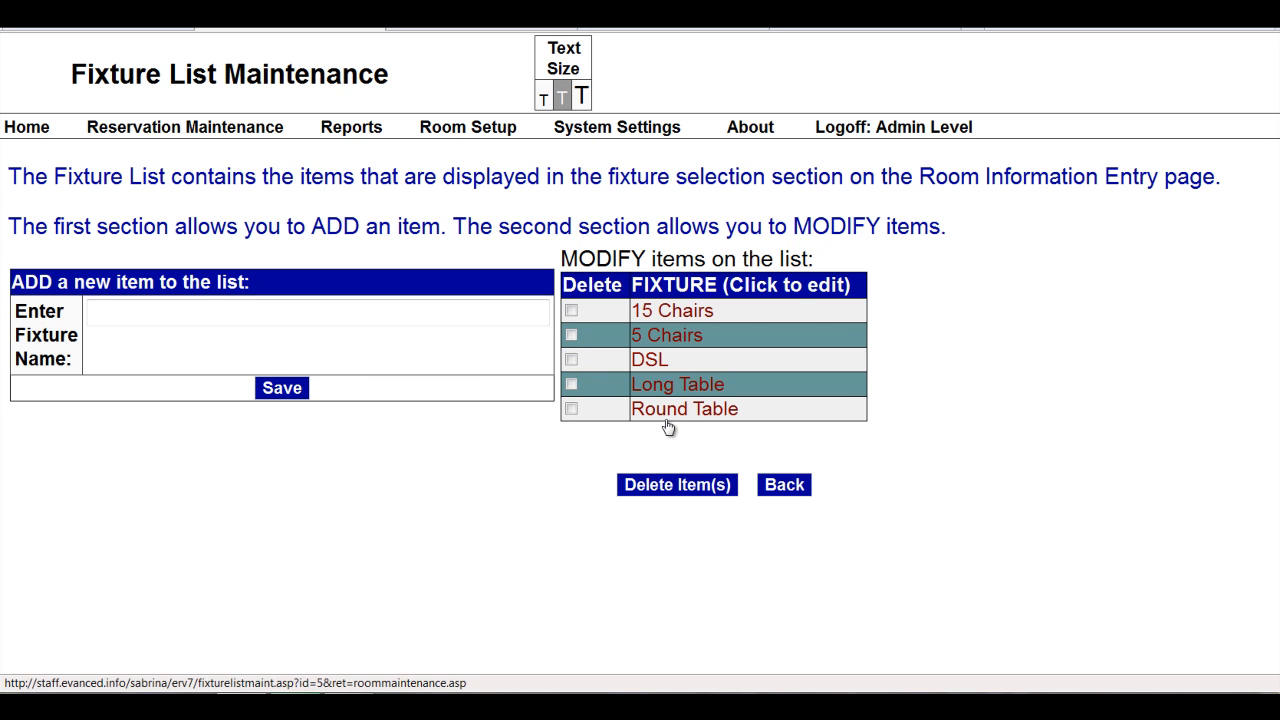
Add a new fixture named "White Board" to the fixture list and save it.
{"action": "left_click", "coordinate": [106, 316]}
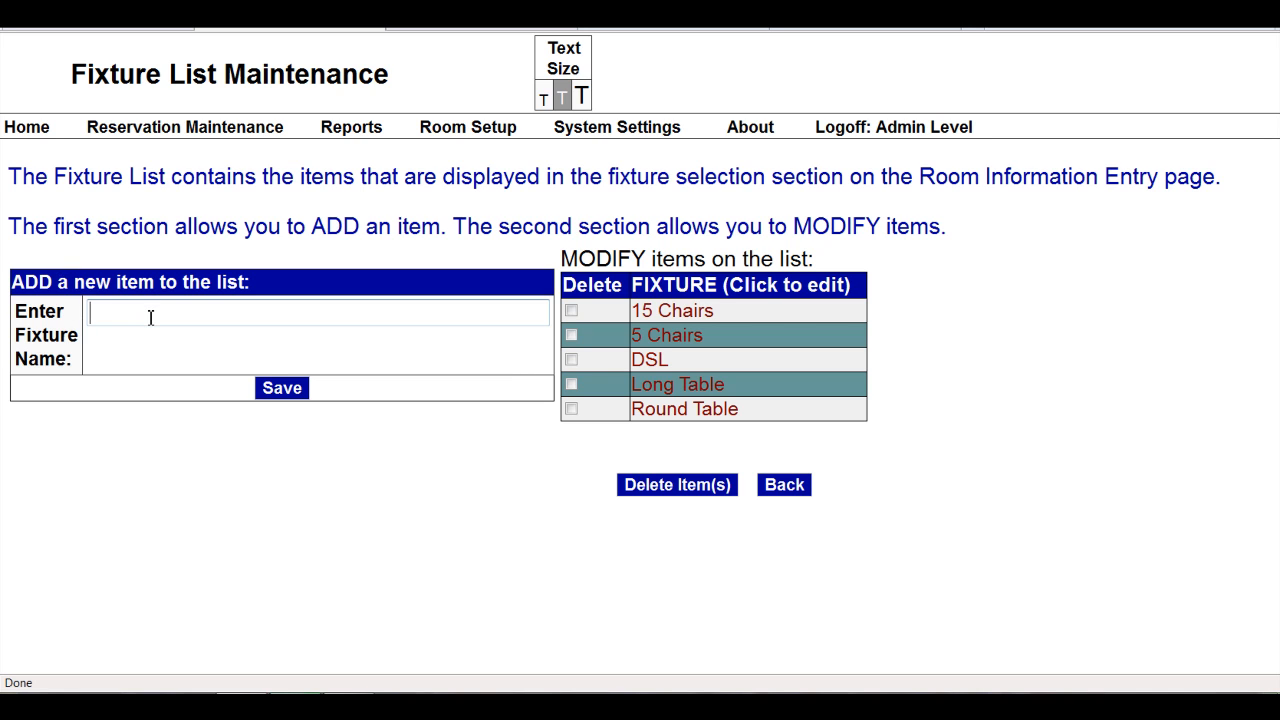
{"action": "type", "text": "White Board"}
{"action": "left_click", "coordinate": [291, 393]}
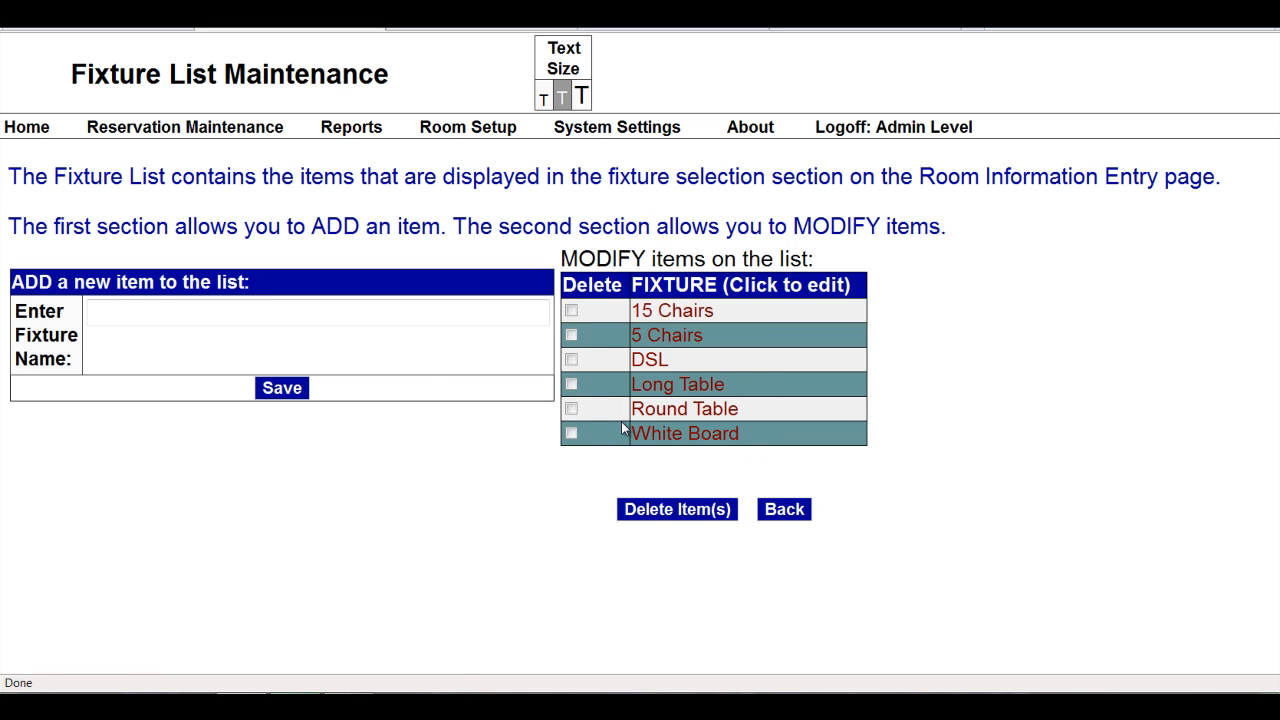
Delete the DSL item from the fixture list.
{"action": "left_click", "coordinate": [98, 310]}
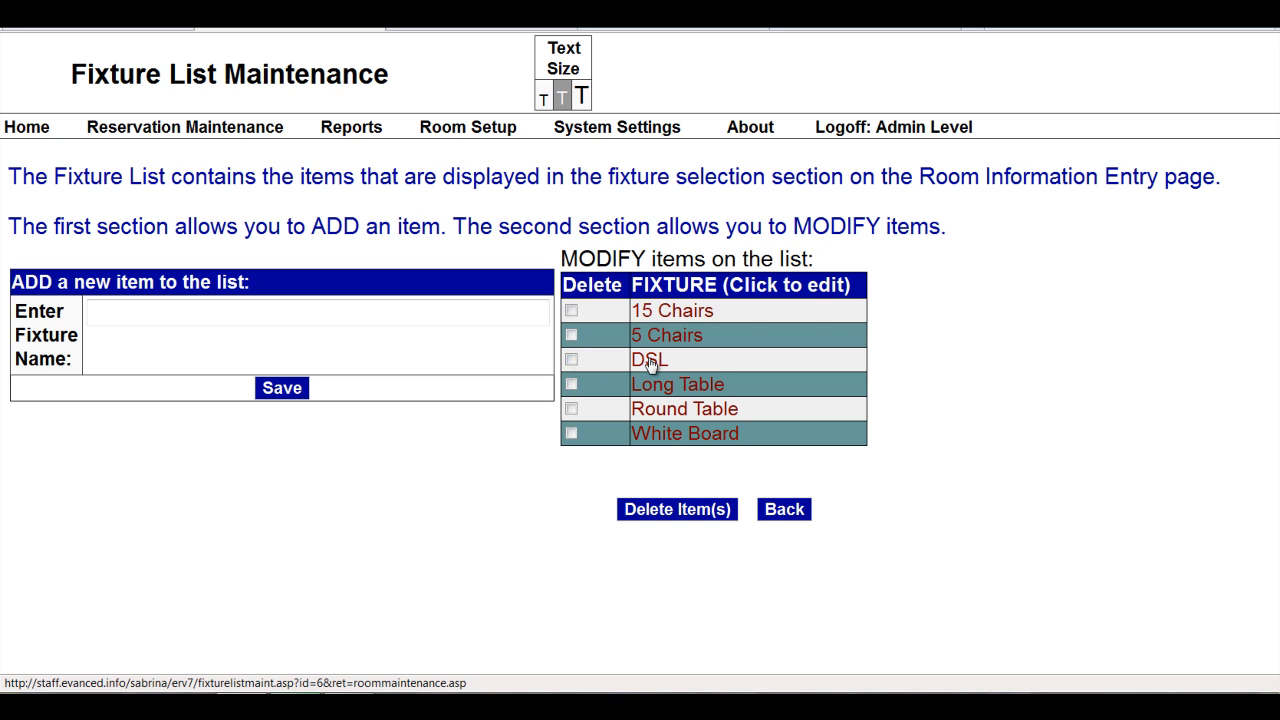
{"action": "left_click", "coordinate": [571, 360]}
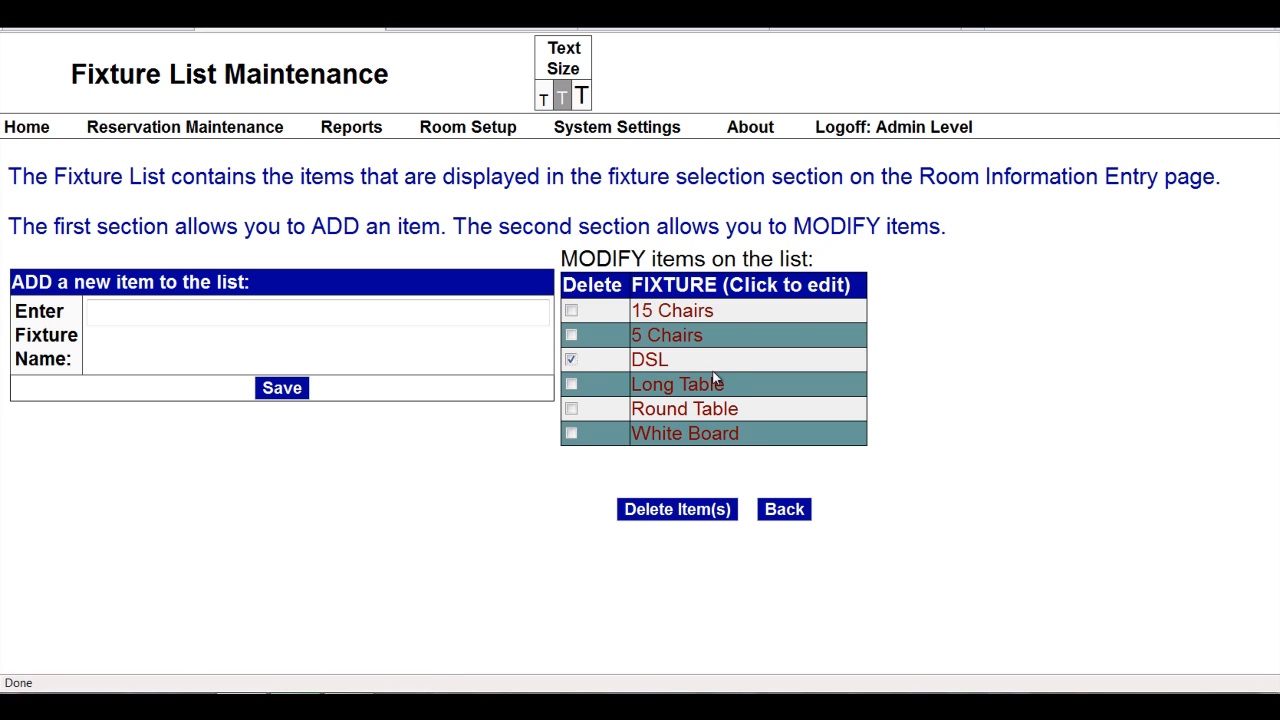
{"action": "left_click", "coordinate": [674, 511]}
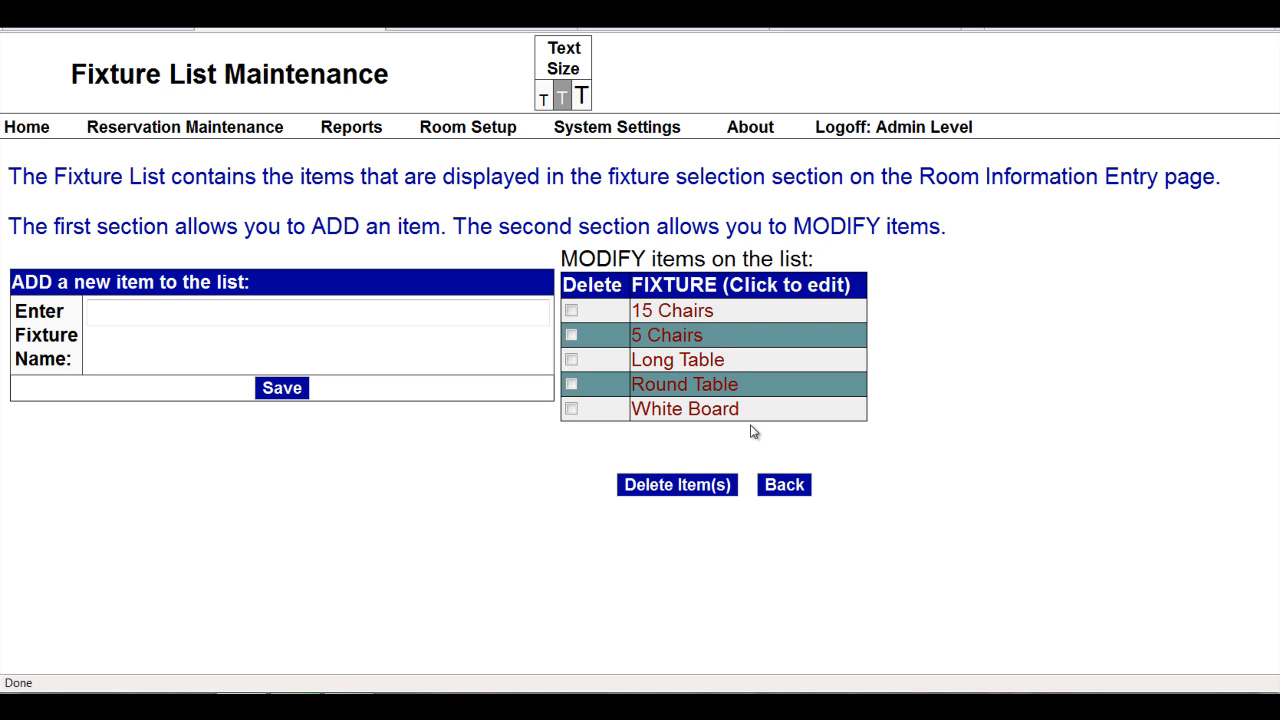
Rename the "15 Chairs" fixture to "20 Chairs" and submit the modified entry.
{"action": "left_click", "coordinate": [681, 316]}
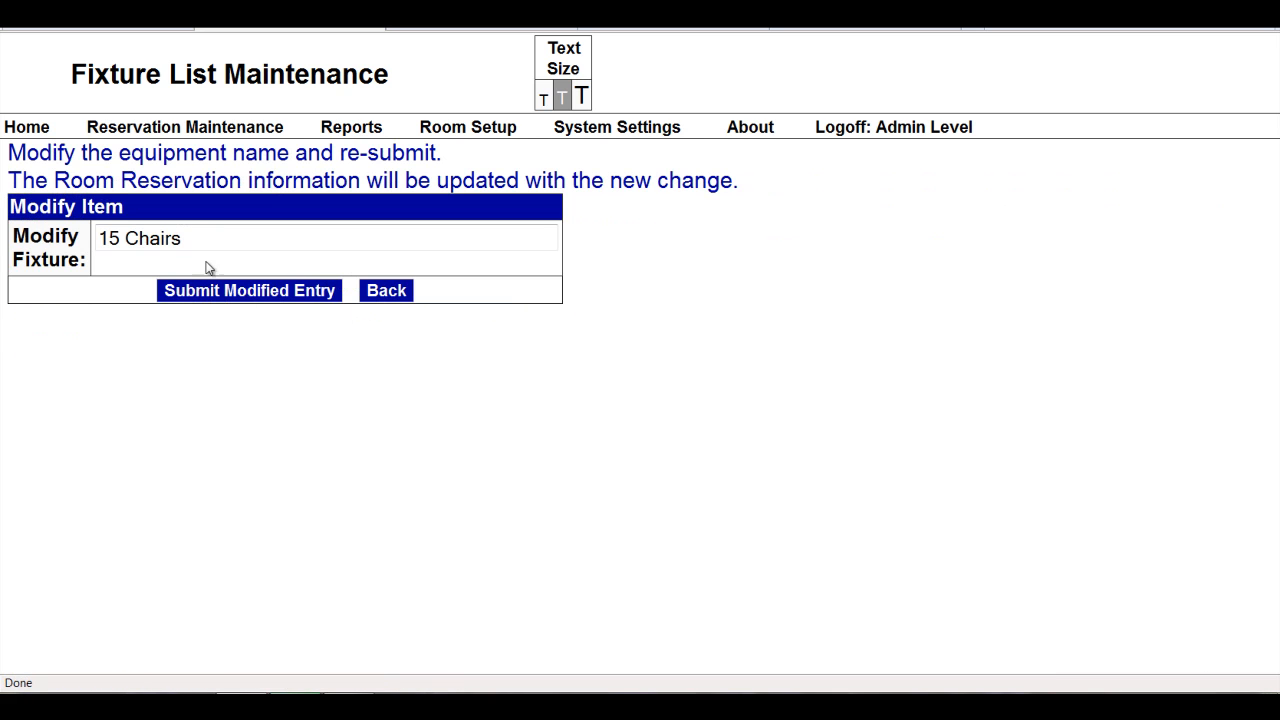
{"action": "left_click_drag", "start_coordinate": [120, 238], "coordinate": [97, 238]}
{"action": "type", "text": "20"}
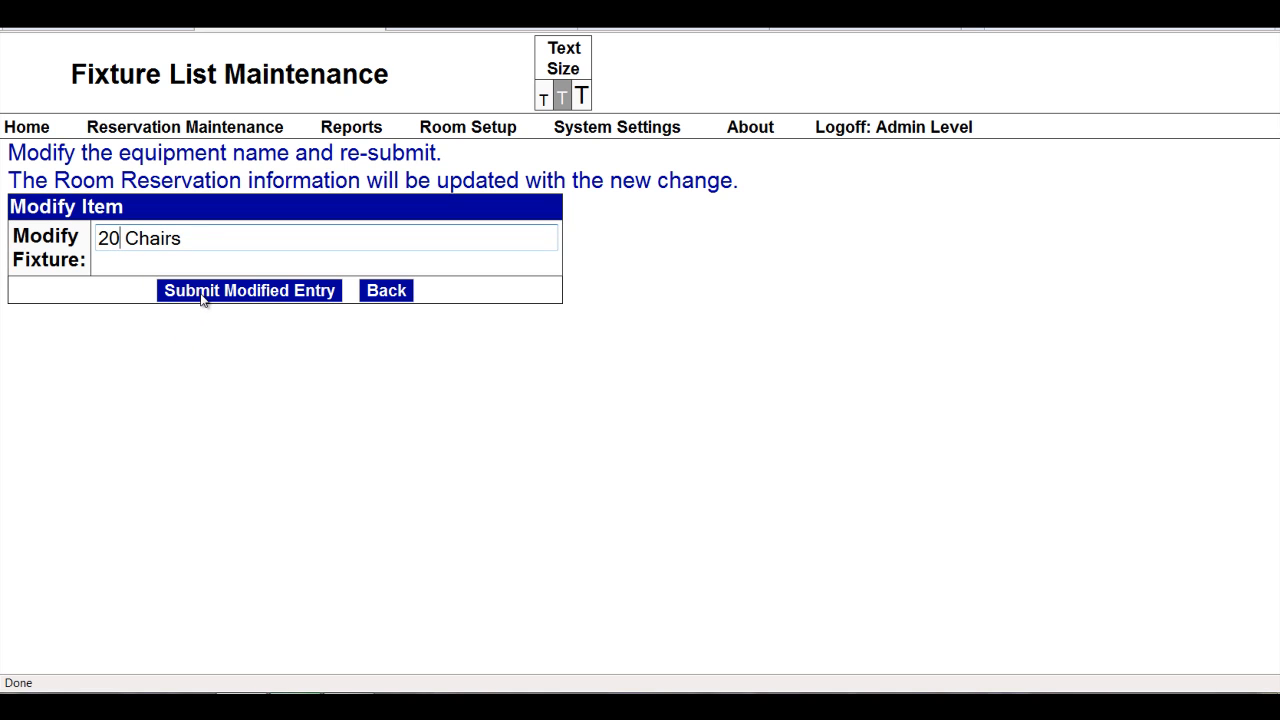
{"action": "left_click", "coordinate": [201, 298]}
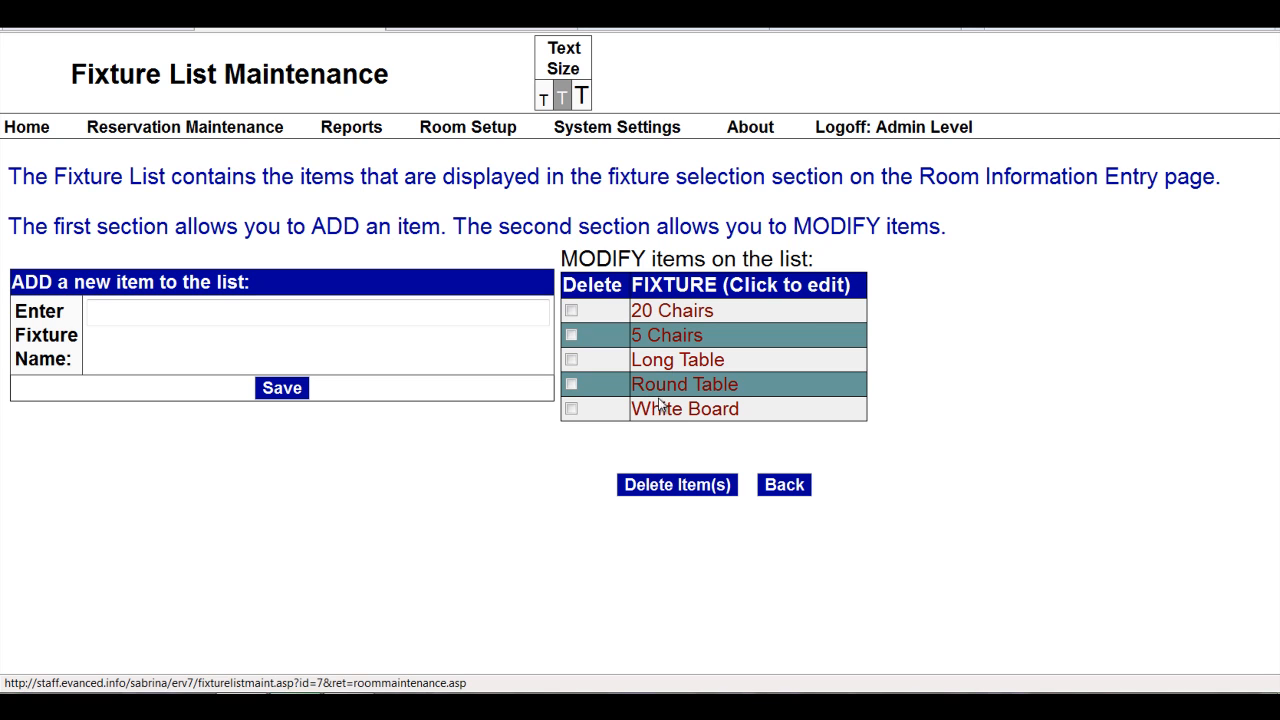
Add a new fixture named "15 Chairs" to the fixture list and save it.
{"action": "left_click", "coordinate": [115, 317]}
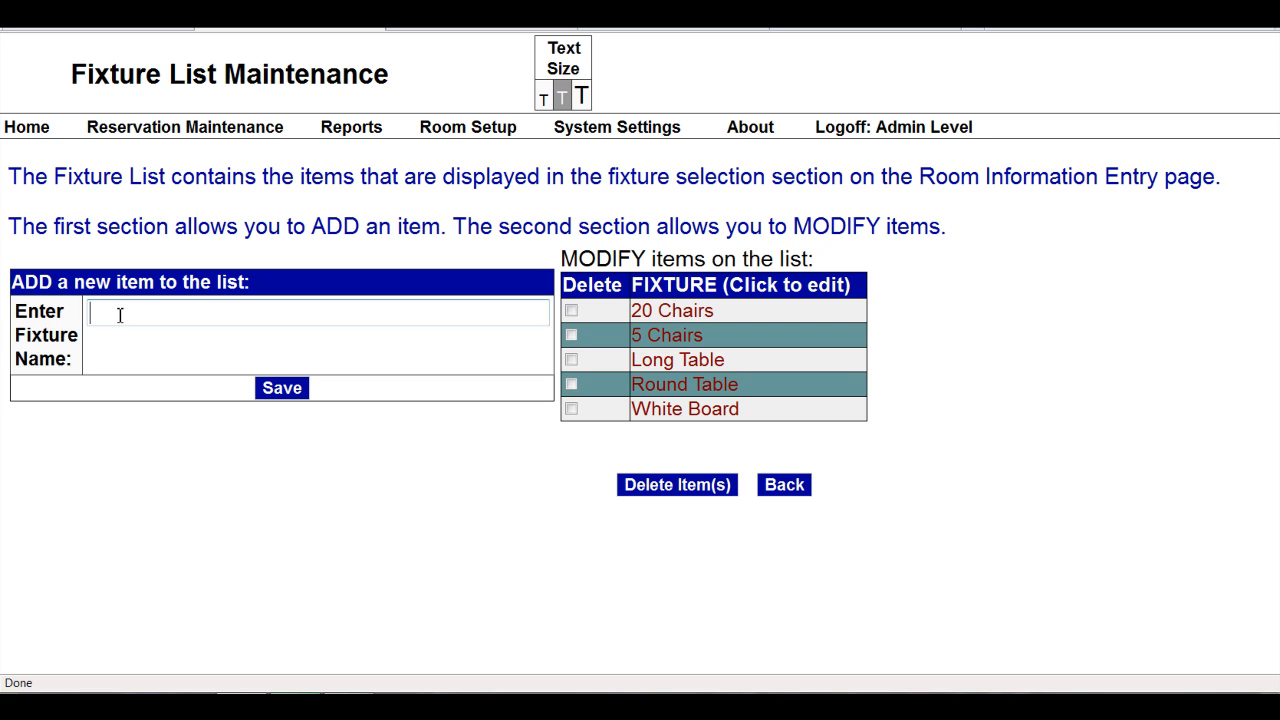
{"action": "type", "text": "15"}
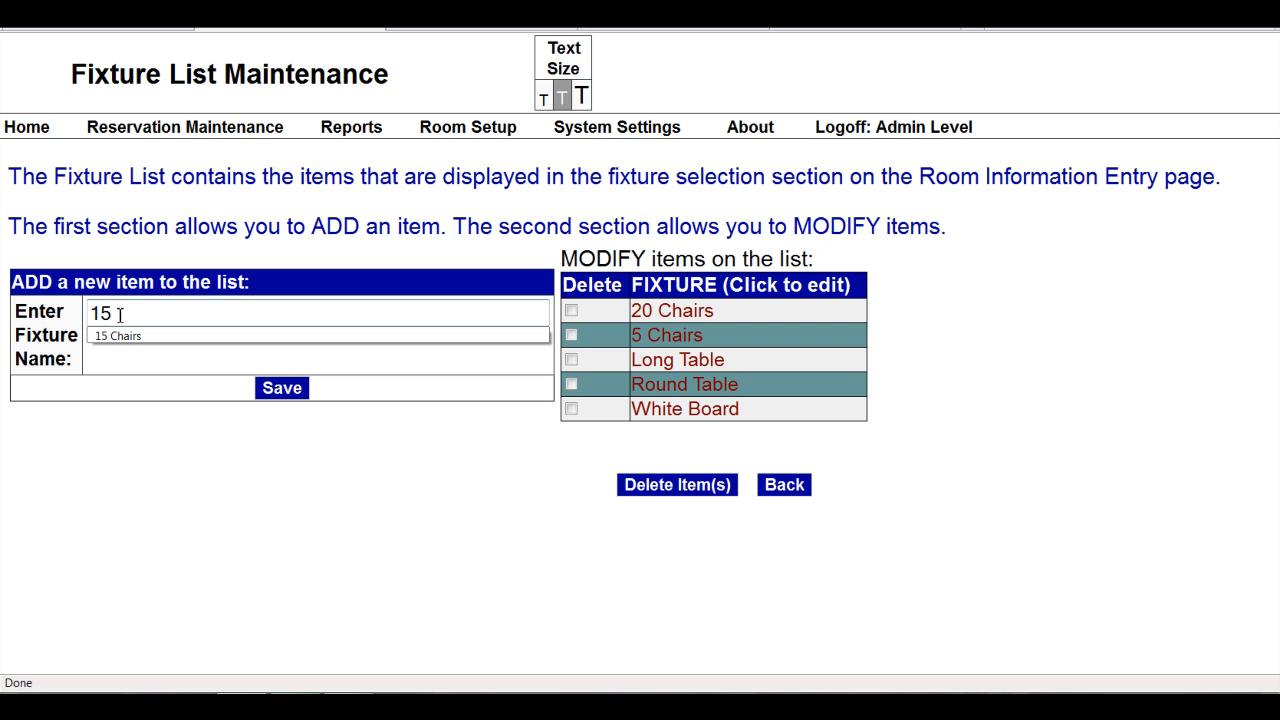
{"action": "type", "text": " Dh"}
{"action": "key", "text": "BackSpace"}
{"action": "key", "text": "BackSpace"}
{"action": "type", "text": "Charis"}
{"action": "left_click", "coordinate": [282, 388]}
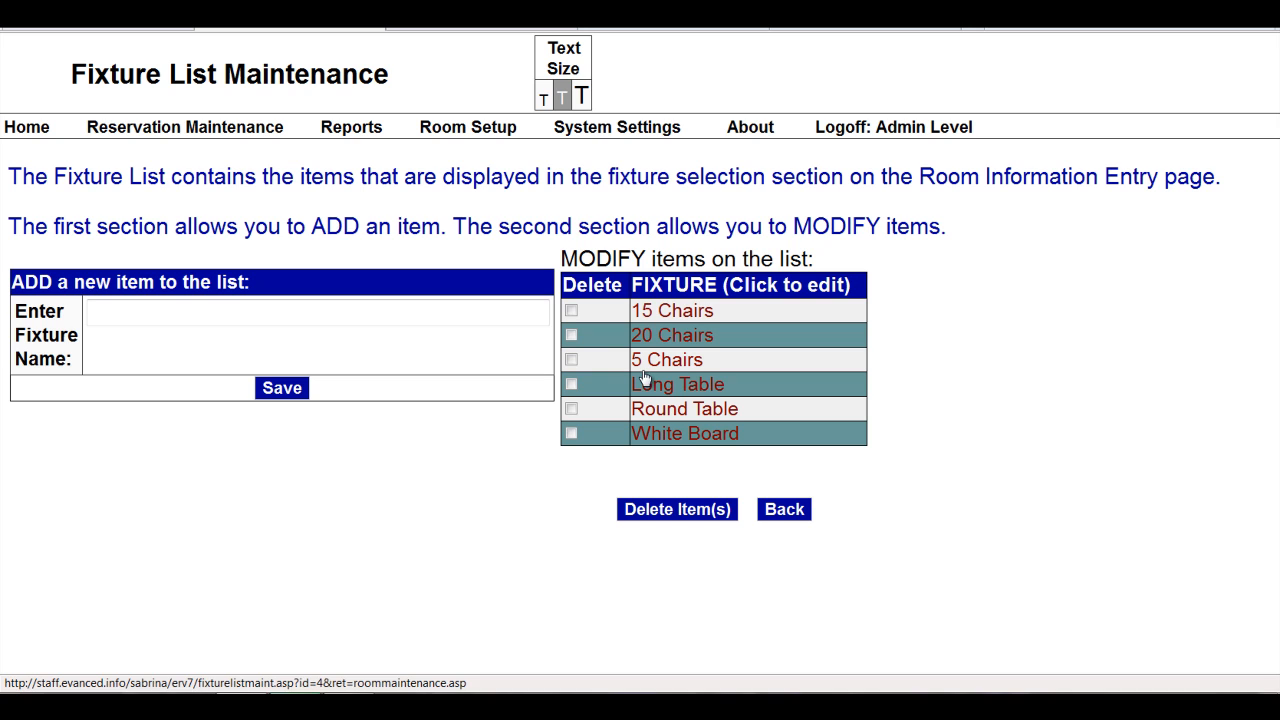
Delete the Long Table item from the fixture list.
{"action": "left_click", "coordinate": [572, 385]}
{"action": "left_click", "coordinate": [706, 504]}
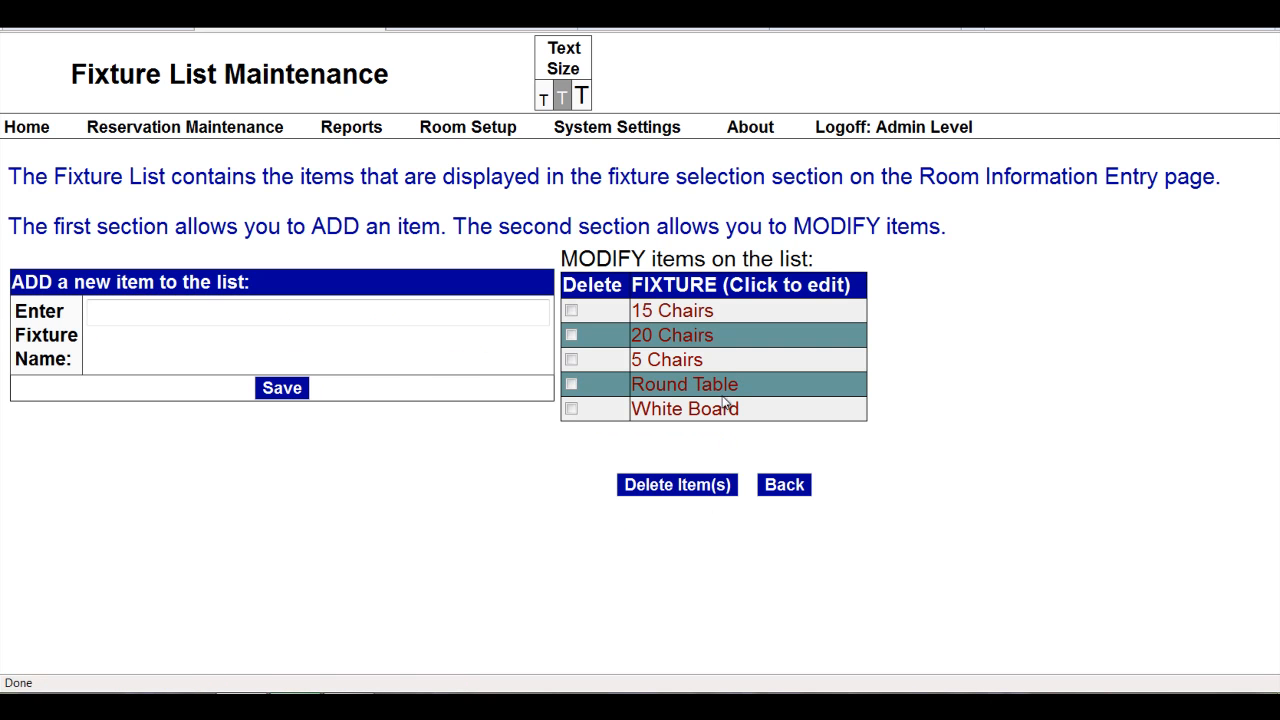
Open the Round Table fixture for modification, submit it under its existing name, and return to the Room Maintenance home page.
{"action": "left_click", "coordinate": [646, 389]}
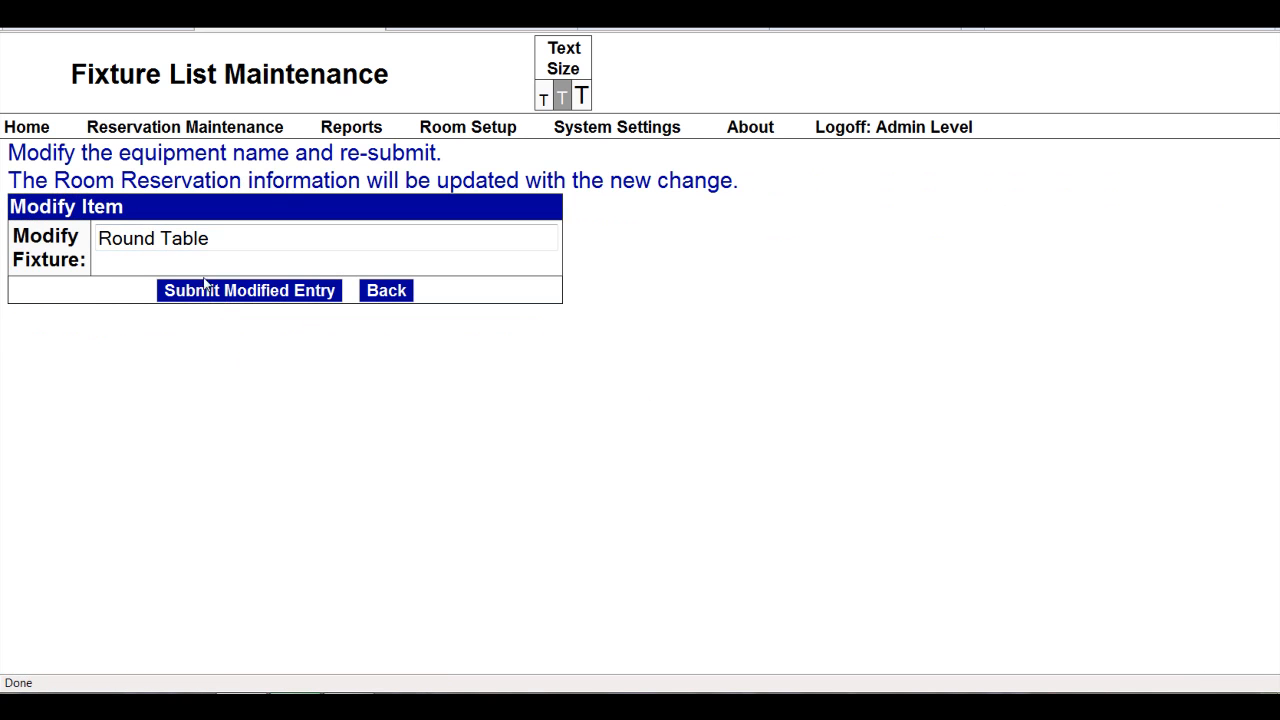
{"action": "left_click", "coordinate": [286, 297]}
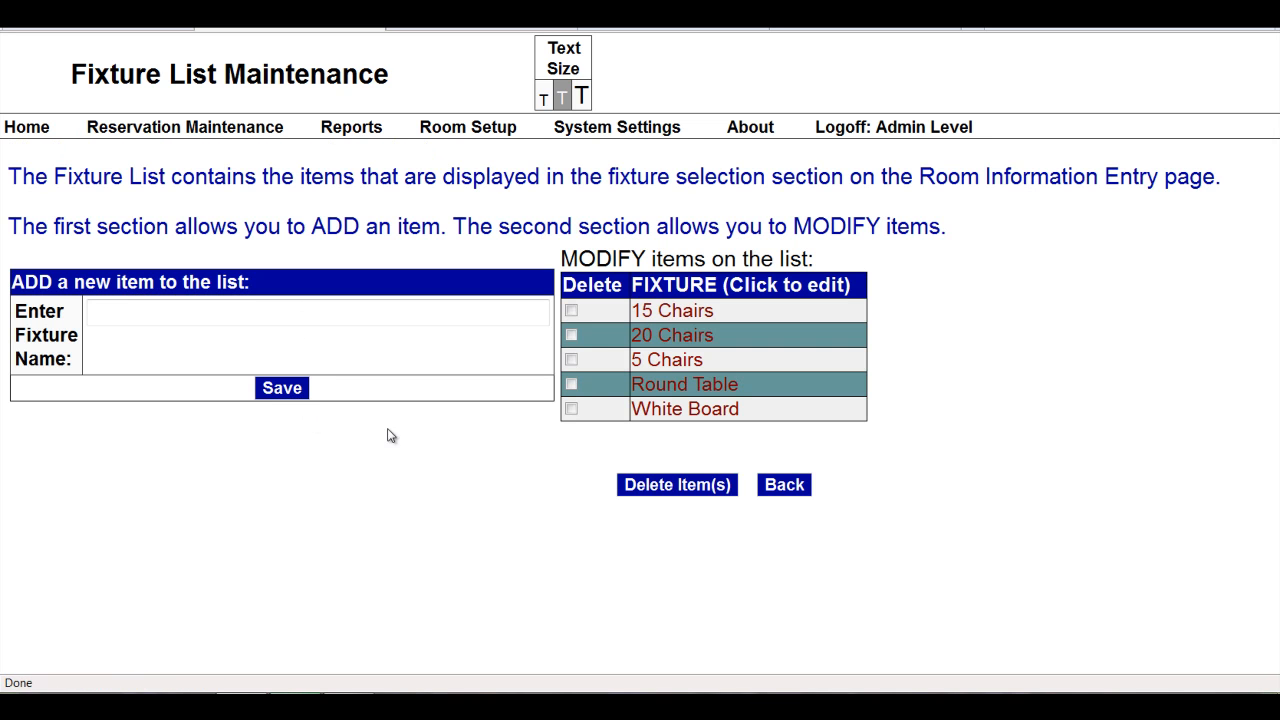
{"action": "left_click", "coordinate": [797, 489]}
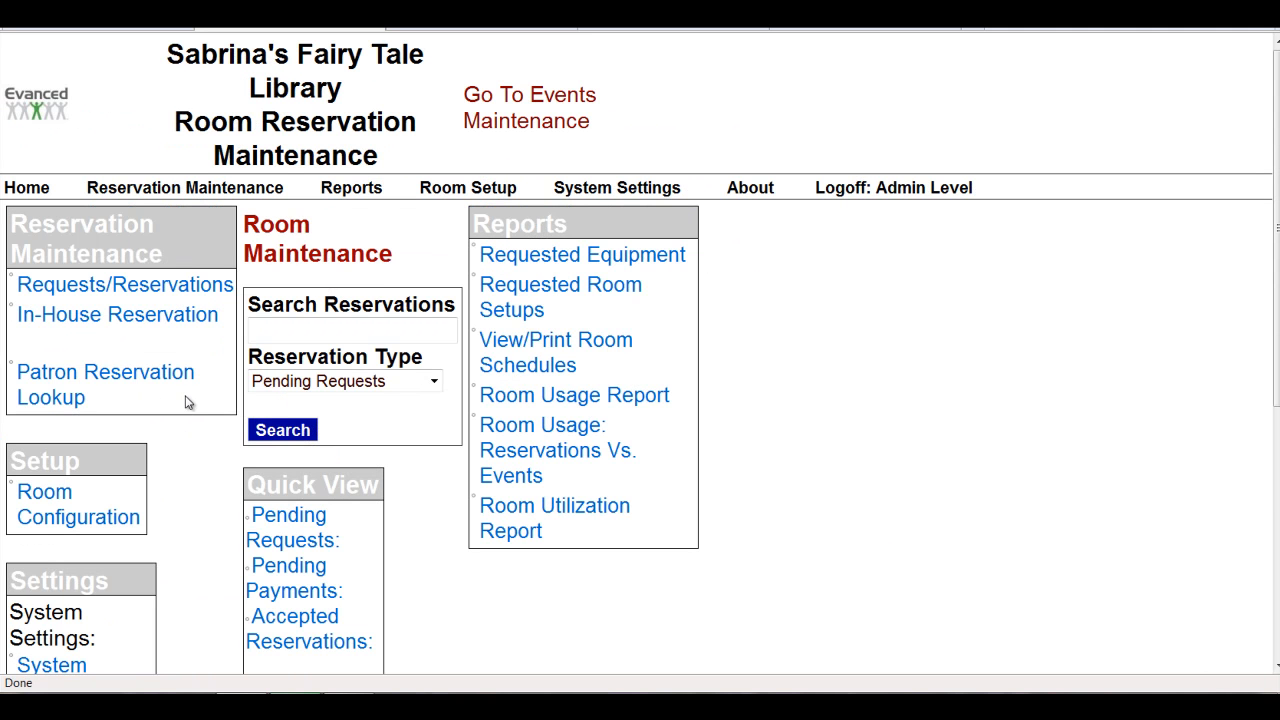